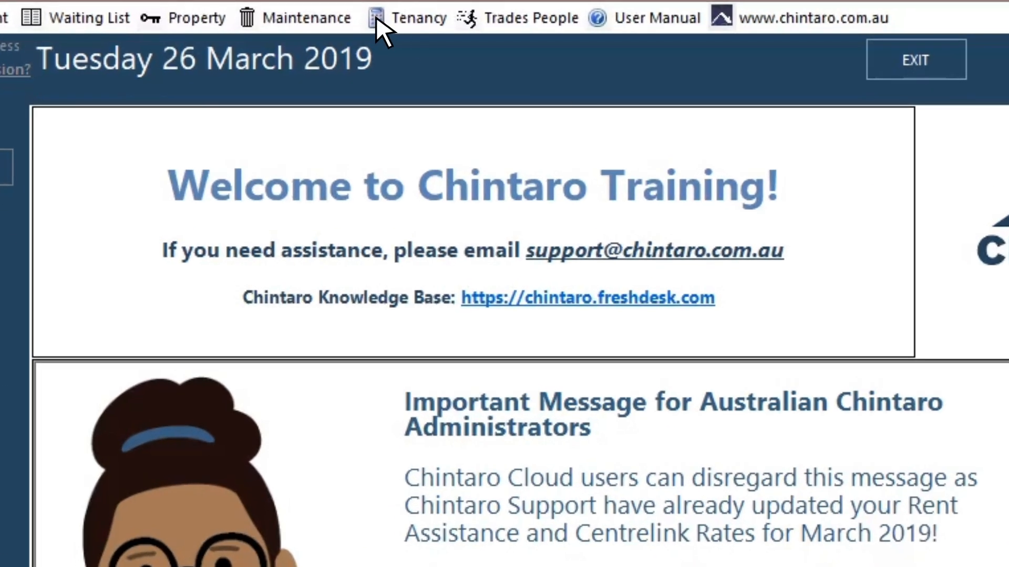
{"action": "left_click", "coordinate": [309, 25]}
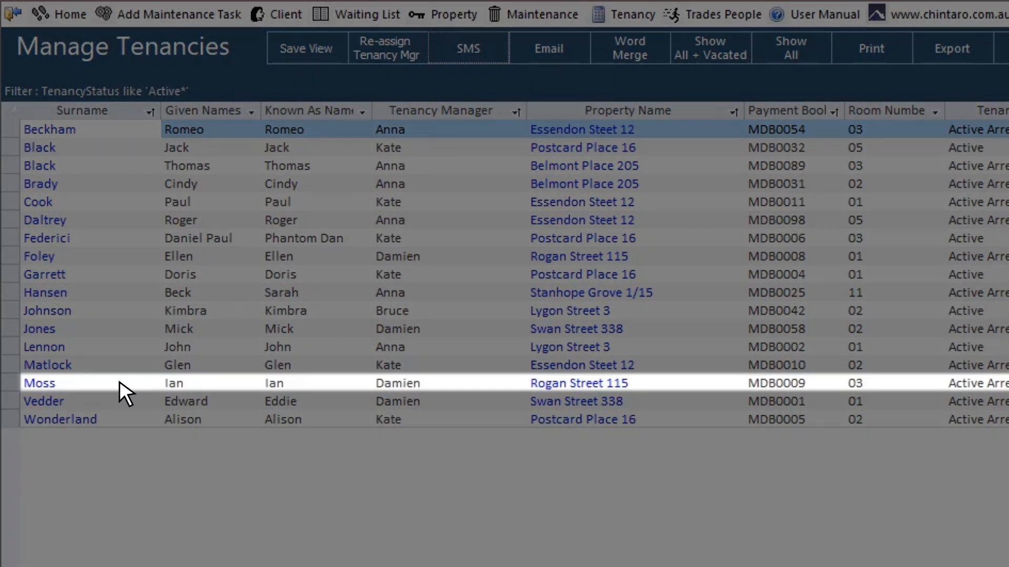
{"action": "left_click", "coordinate": [118, 383]}
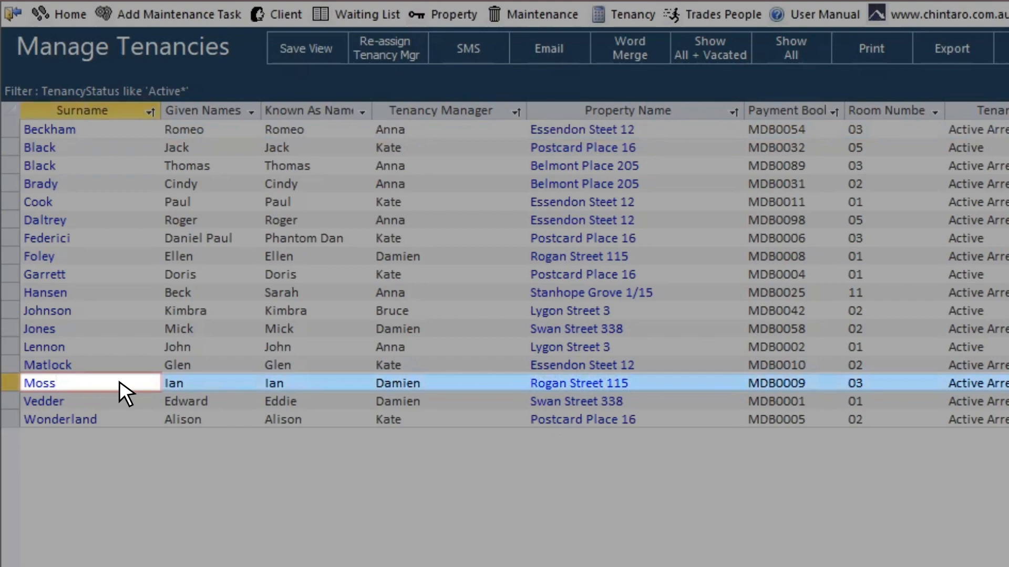
{"action": "double_click", "coordinate": [119, 382]}
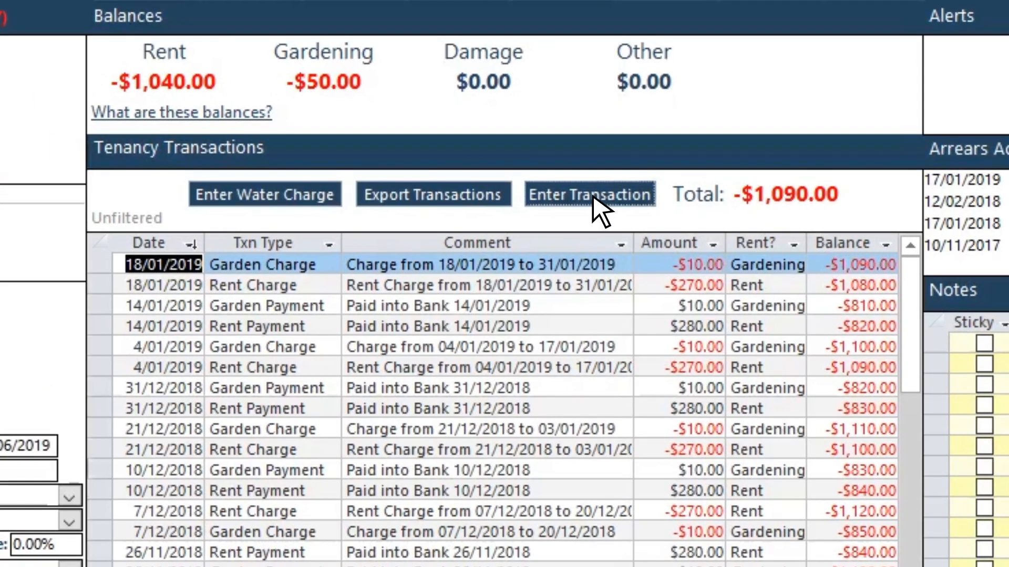
Start a new tenancy transaction and set its type to Rent Payment
{"action": "left_click", "coordinate": [603, 185]}
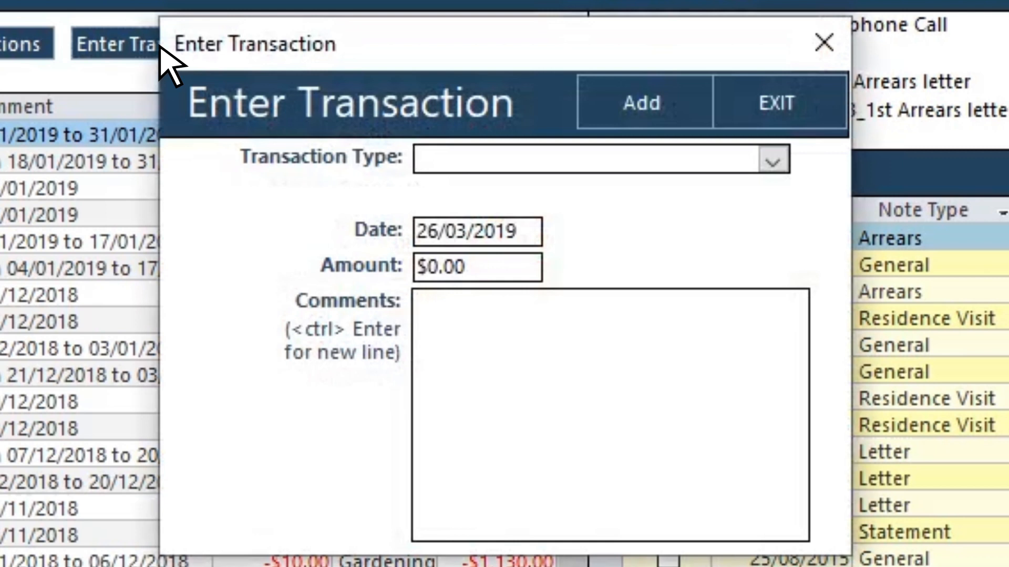
{"action": "left_click", "coordinate": [773, 162]}
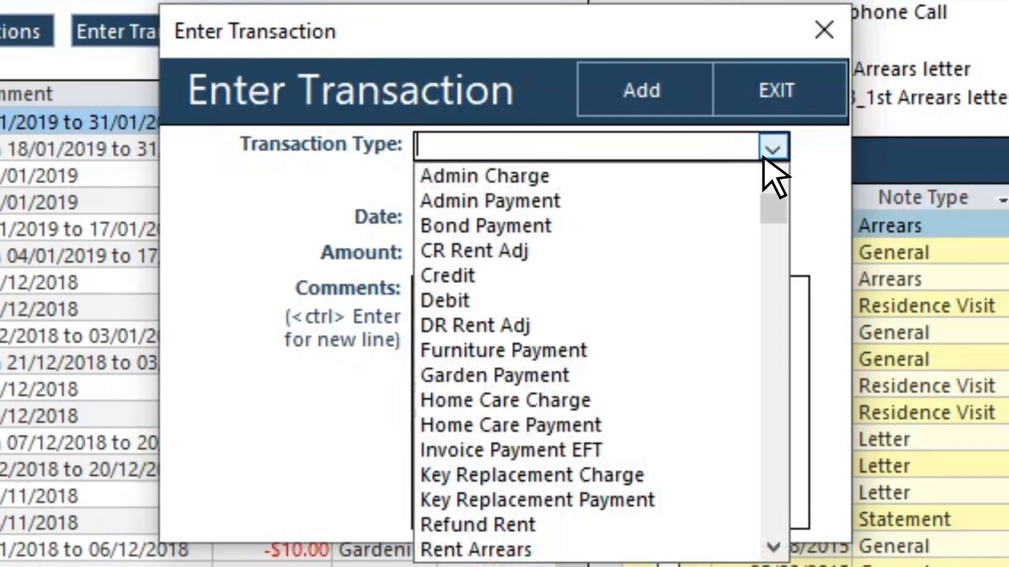
{"action": "left_click", "coordinate": [773, 546]}
{"action": "left_click", "coordinate": [774, 546]}
{"action": "left_click", "coordinate": [773, 547]}
{"action": "left_click", "coordinate": [774, 547]}
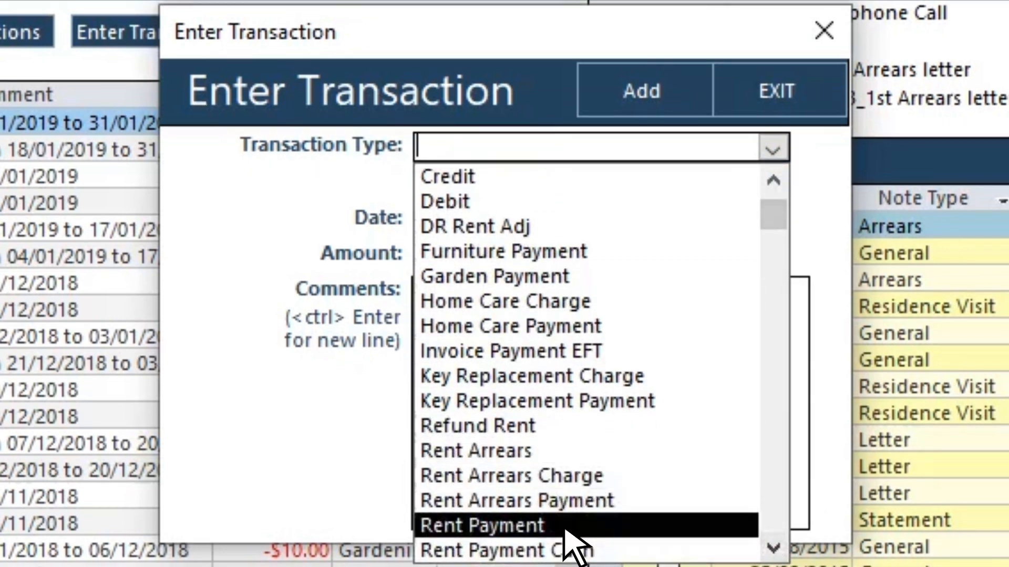
{"action": "left_click", "coordinate": [565, 525]}
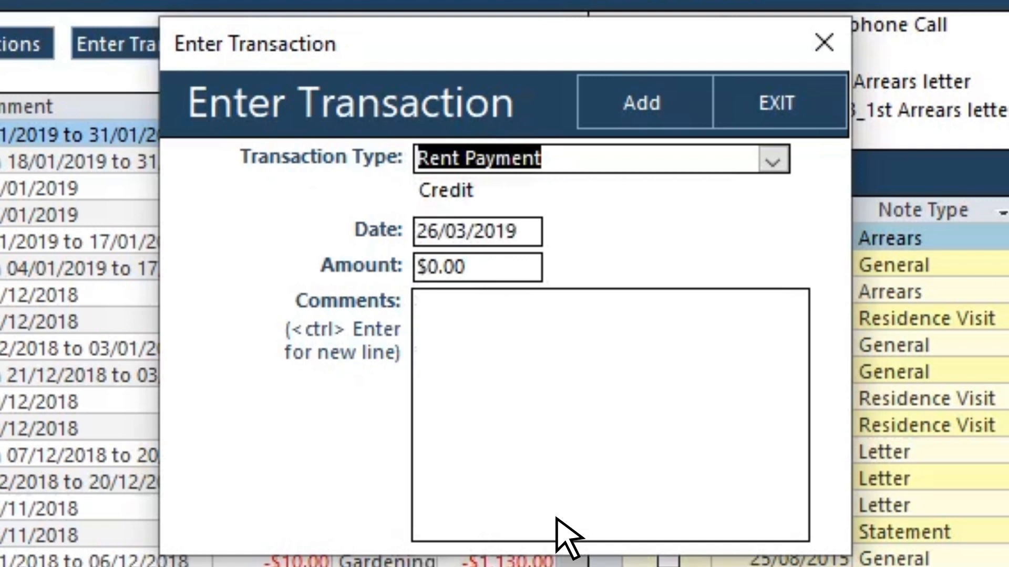
Set the rent payment amount to $50.00 with the comment "payed cash" and add the transaction
{"action": "left_click", "coordinate": [467, 267]}
{"action": "key", "text": "BackSpace"}
{"action": "type", "text": "50.00"}
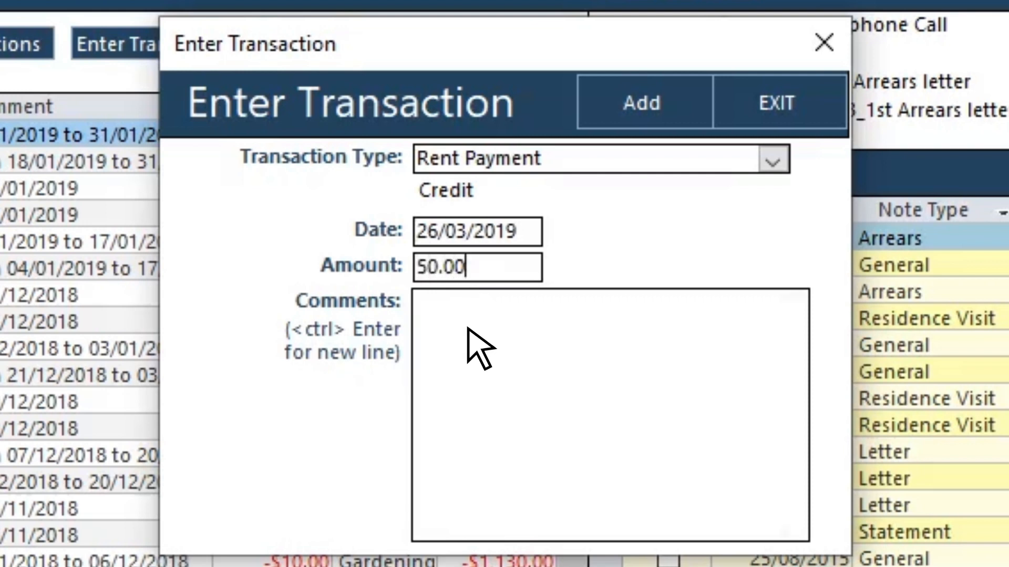
{"action": "left_click", "coordinate": [478, 344]}
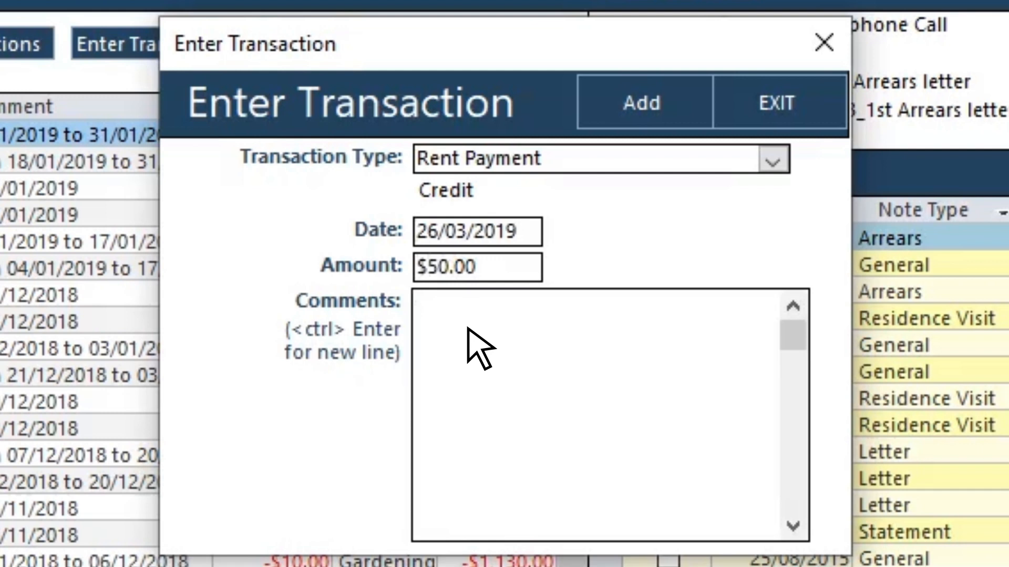
{"action": "type", "text": "payed cash"}
{"action": "key", "text": "BackSpace"}
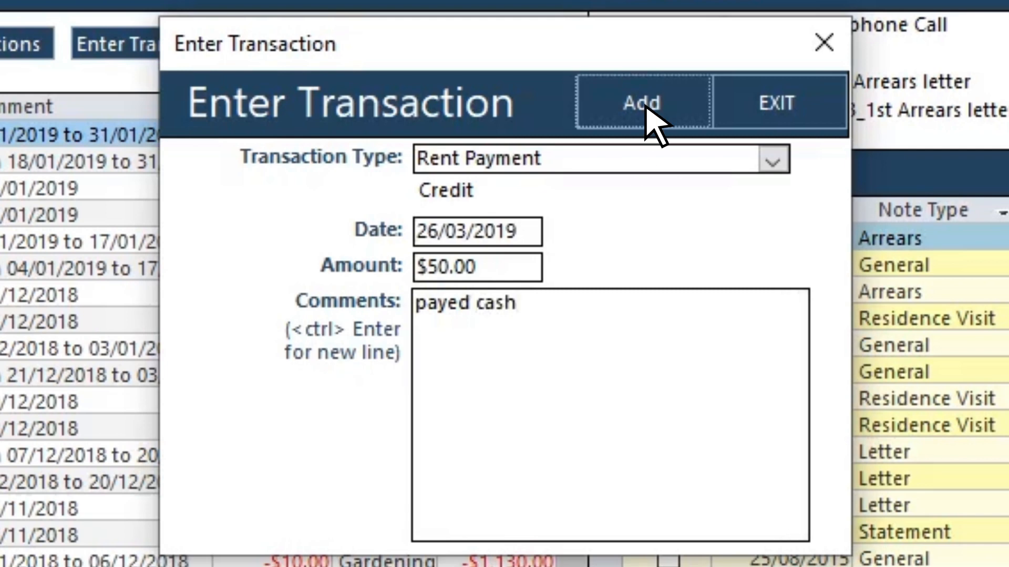
{"action": "left_click", "coordinate": [644, 118]}
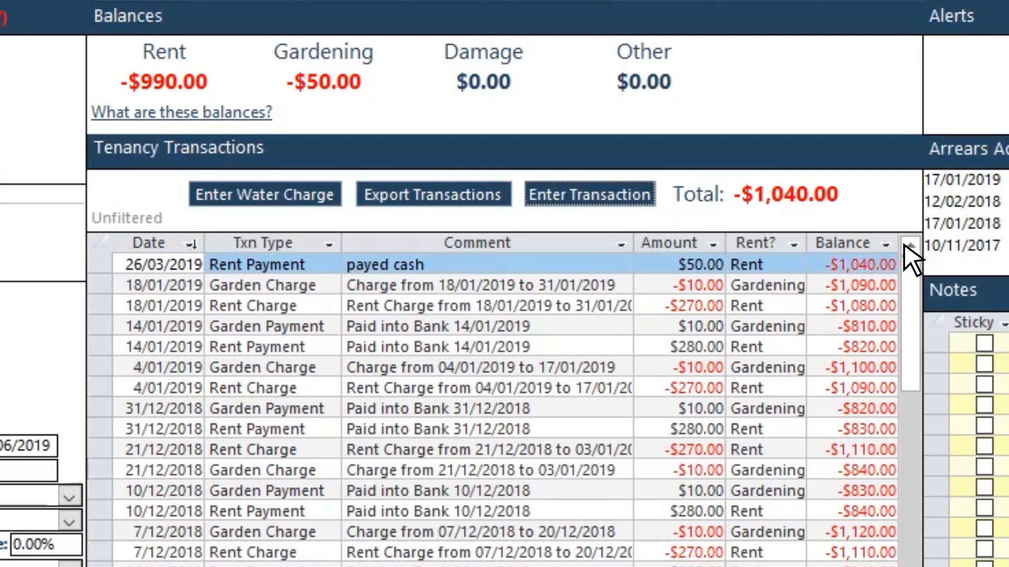
Print the receipt for the "payed cash" rent payment and close its transaction details
{"action": "double_click", "coordinate": [433, 263]}
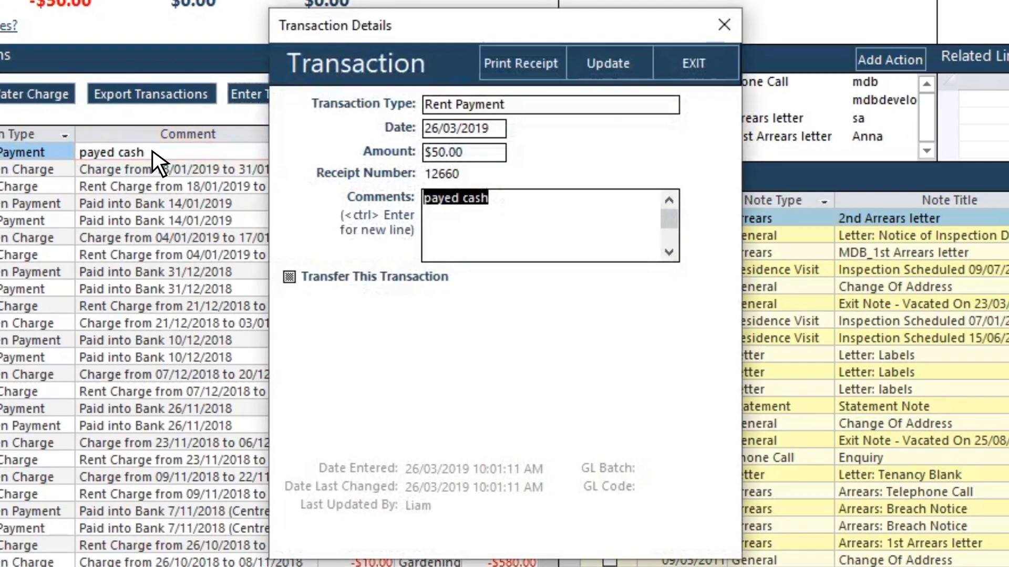
{"action": "left_click", "coordinate": [499, 75]}
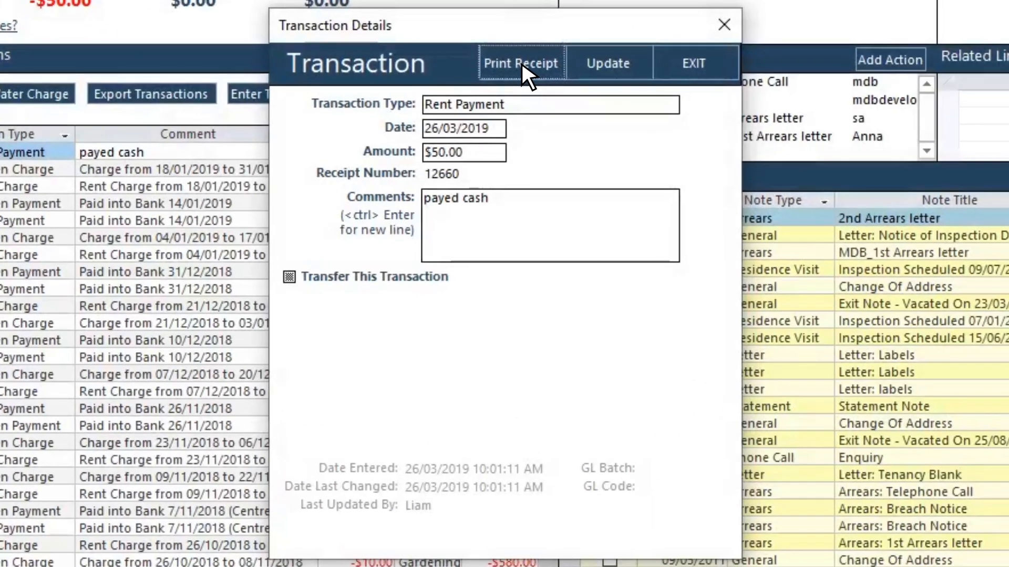
{"action": "left_click", "coordinate": [691, 63]}
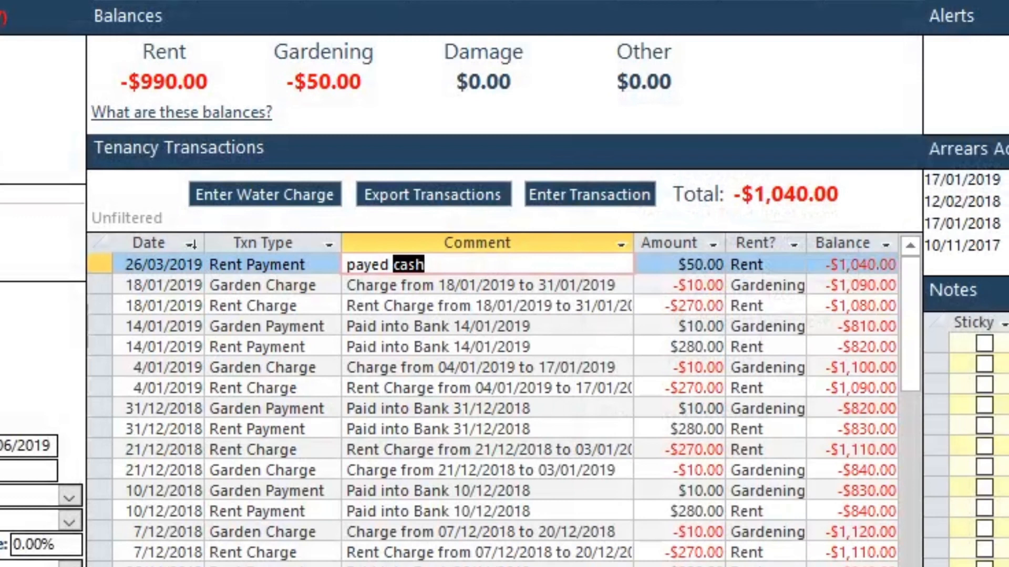
Start another tenancy transaction and set its type to Tenant Maint. Charge
{"action": "left_click", "coordinate": [604, 198]}
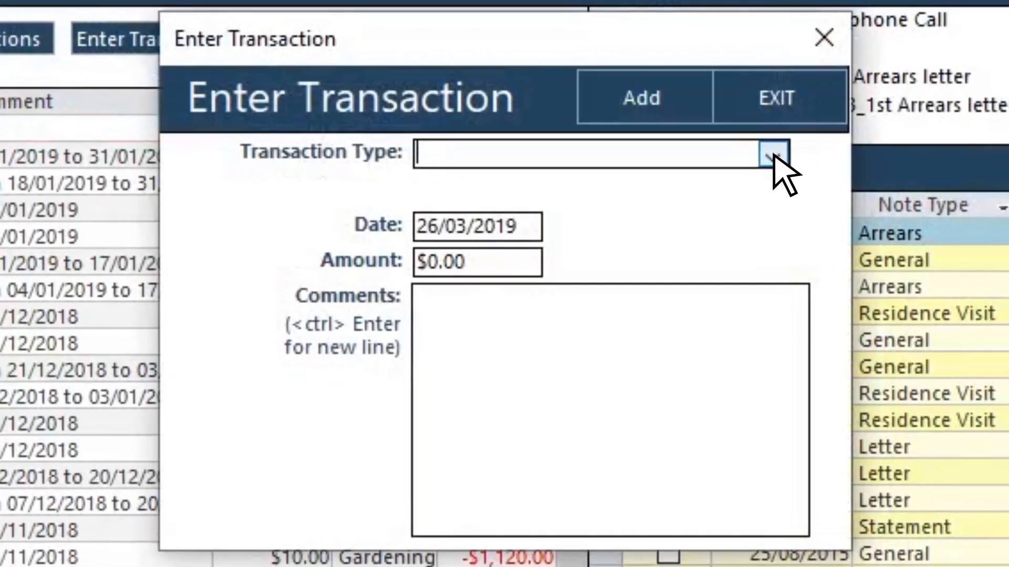
{"action": "left_click", "coordinate": [772, 155]}
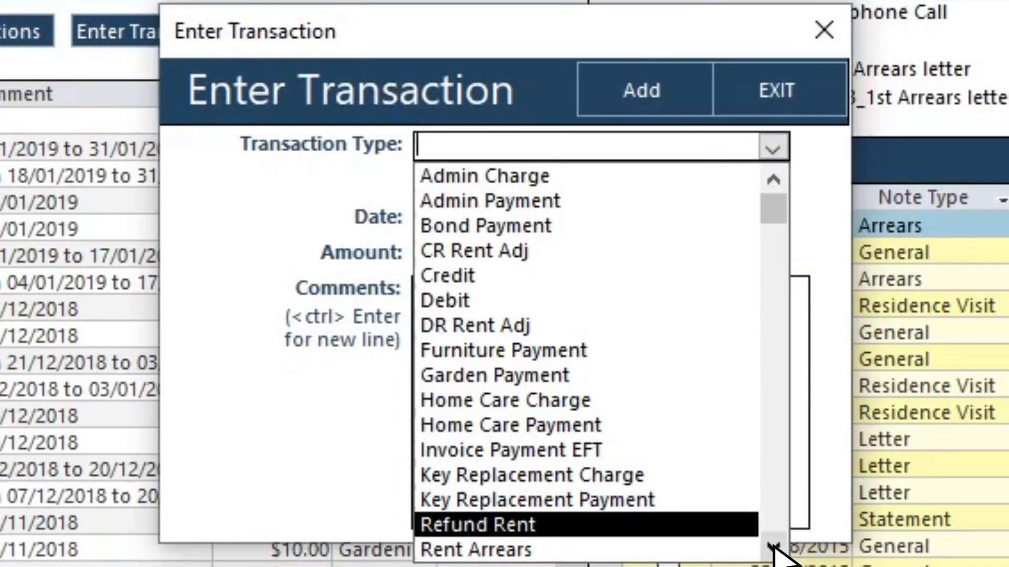
{"action": "scroll", "coordinate": [772, 547], "scroll_direction": "down", "scroll_amount": 2}
{"action": "scroll", "coordinate": [772, 547], "scroll_direction": "down", "scroll_amount": 4}
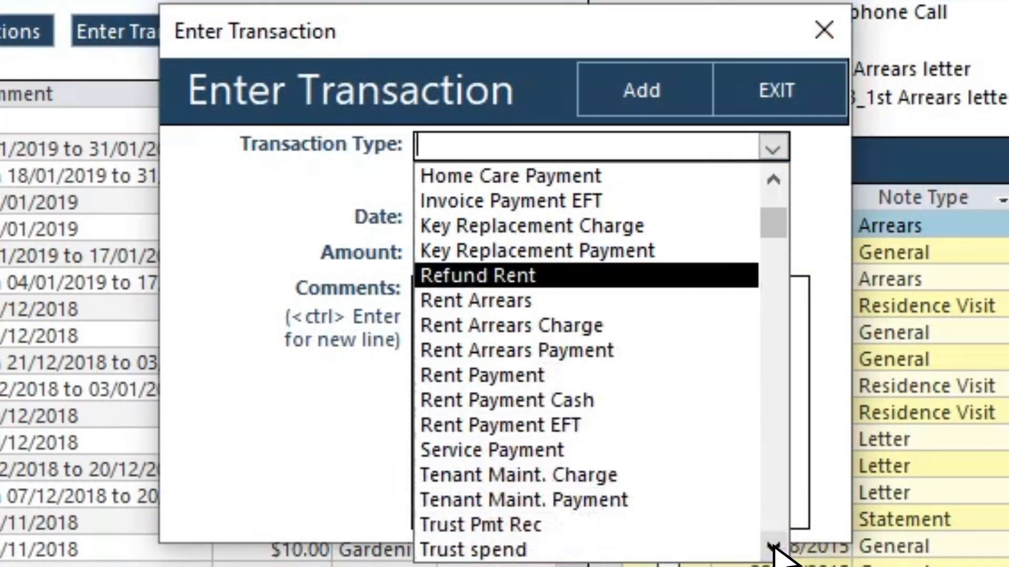
{"action": "left_click", "coordinate": [624, 475]}
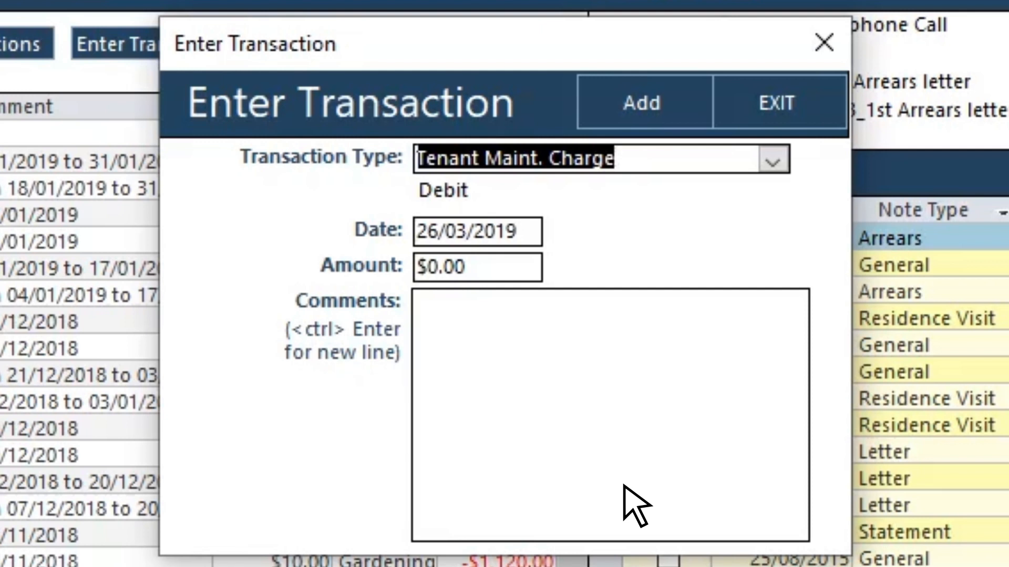
Set the maintenance charge amount to $150.00 with the comment "broken window" and add the transaction
{"action": "left_click", "coordinate": [425, 269]}
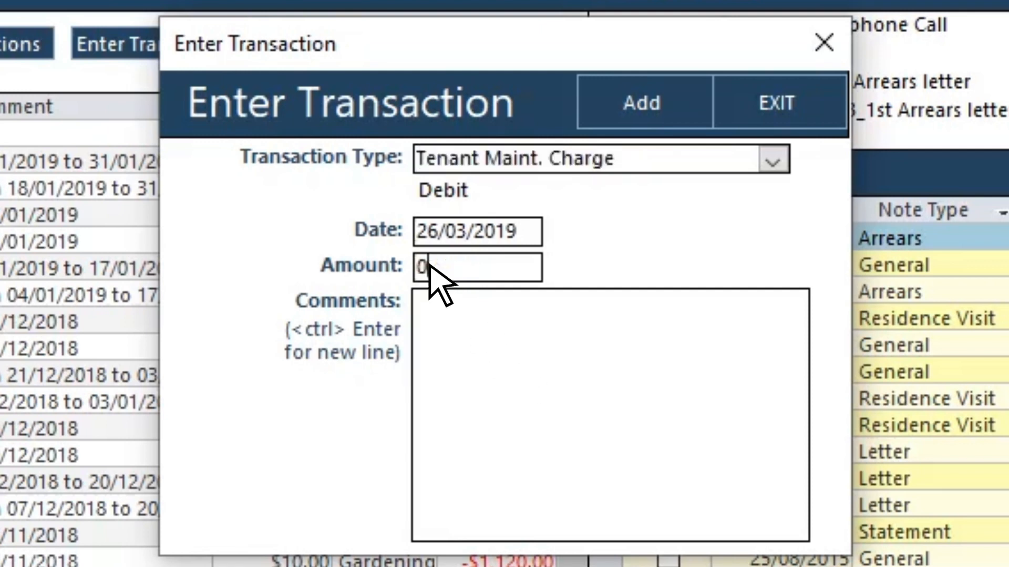
{"action": "type", "text": "150"}
{"action": "left_click", "coordinate": [507, 339]}
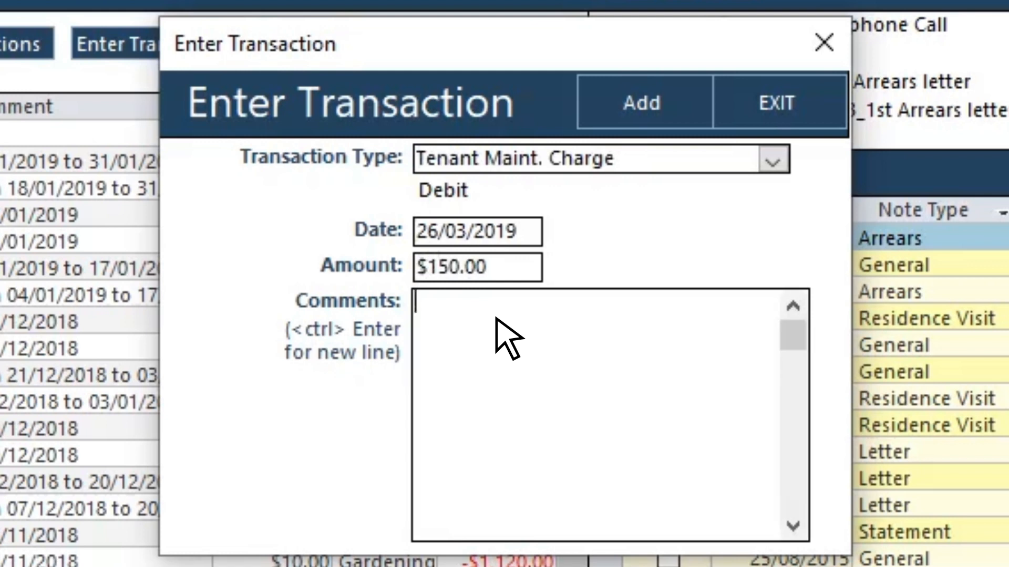
{"action": "type", "text": "broken window"}
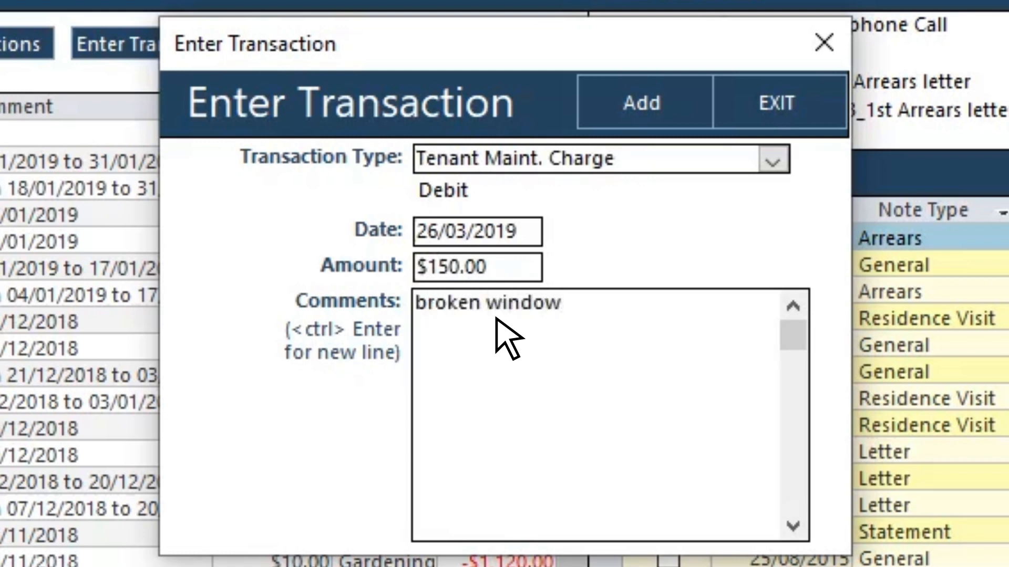
{"action": "left_click", "coordinate": [644, 112]}
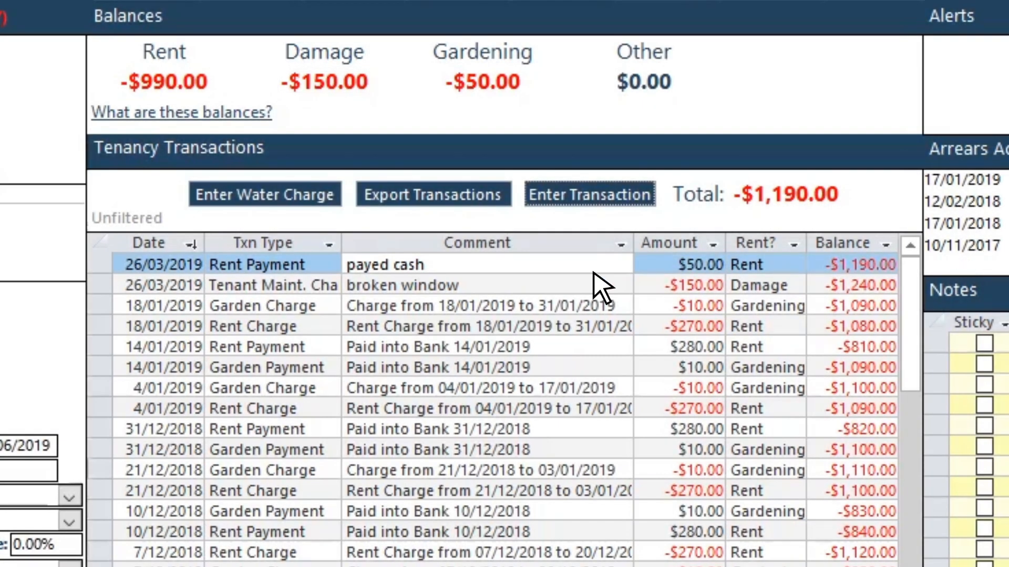
Print the invoice for the "broken window" maintenance charge and close its transaction details
{"action": "double_click", "coordinate": [462, 285]}
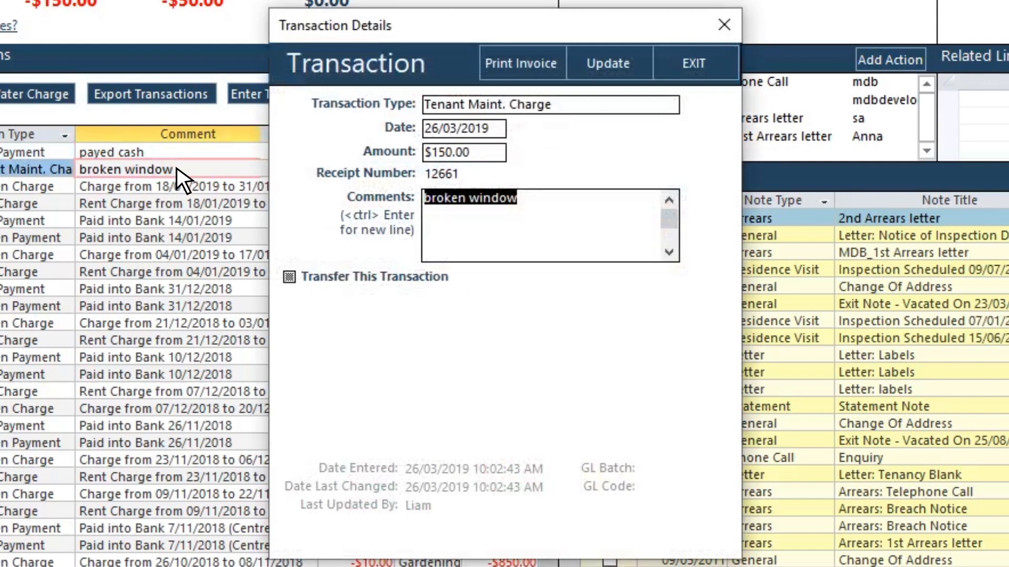
{"action": "left_click", "coordinate": [523, 63]}
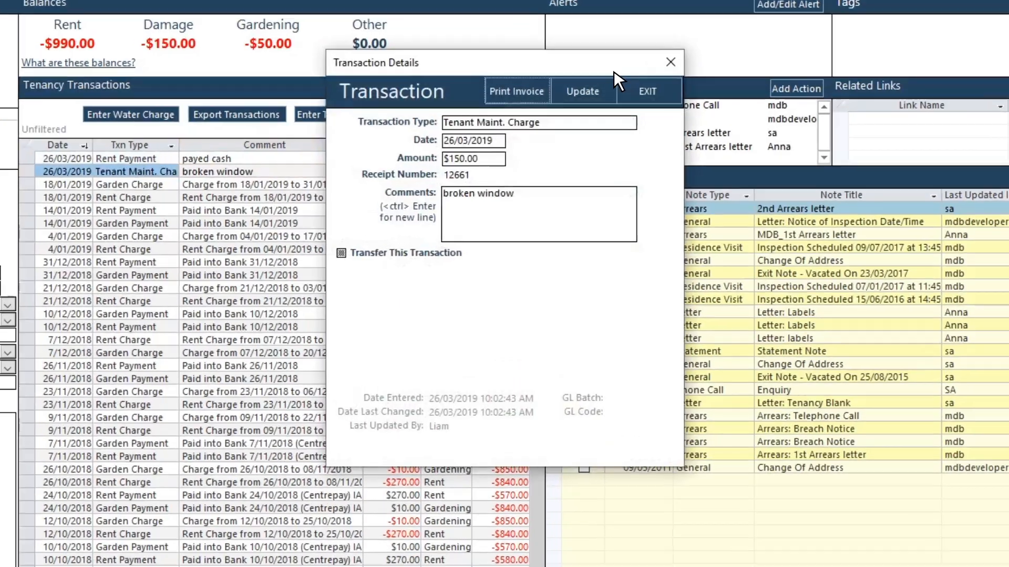
{"action": "left_click", "coordinate": [724, 25]}
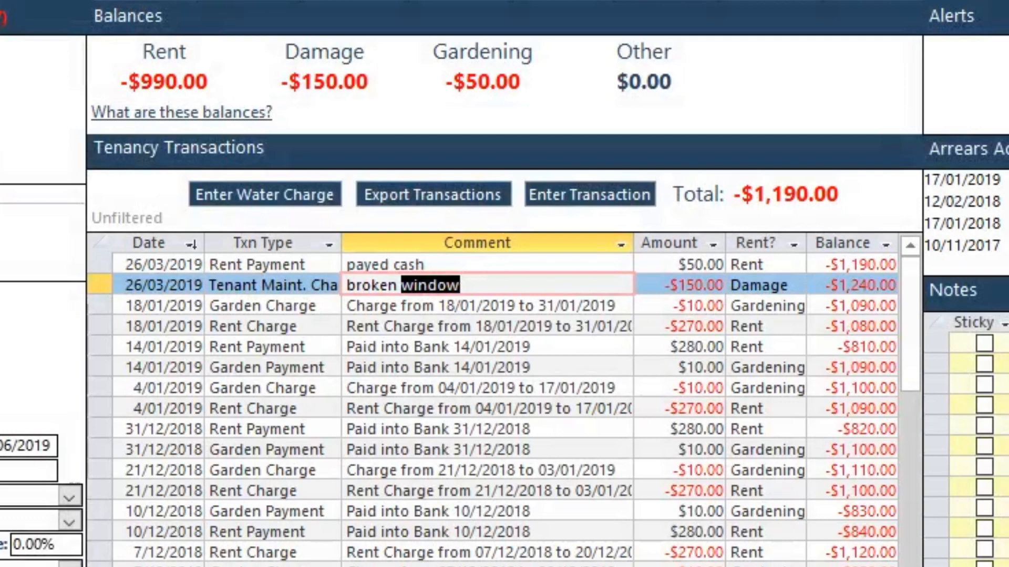
Add a water charge to the tenancy with a total charge of $70.00, leaving the comments empty
{"action": "left_click", "coordinate": [265, 195]}
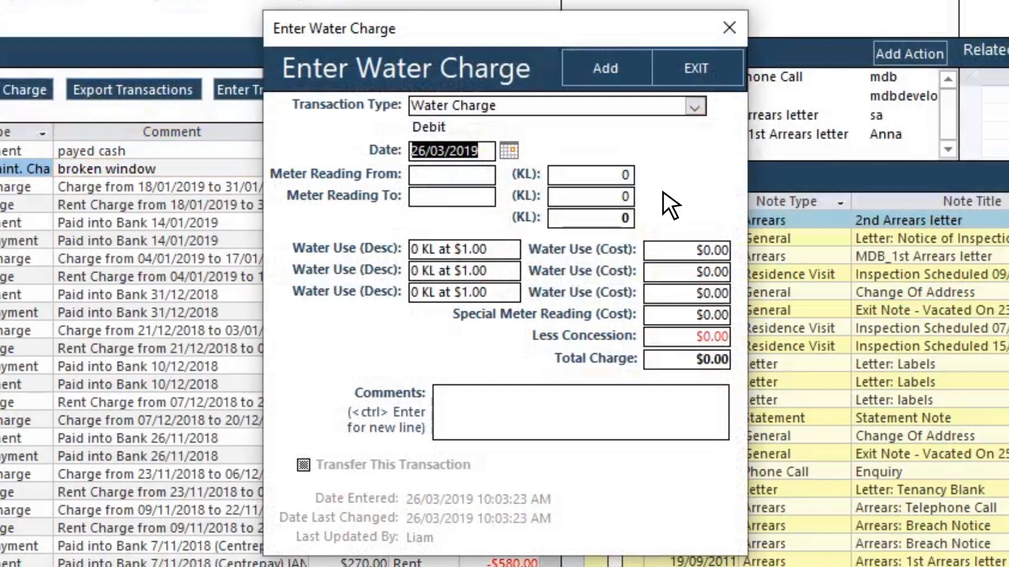
{"action": "left_click", "coordinate": [704, 358]}
{"action": "type", "text": "70"}
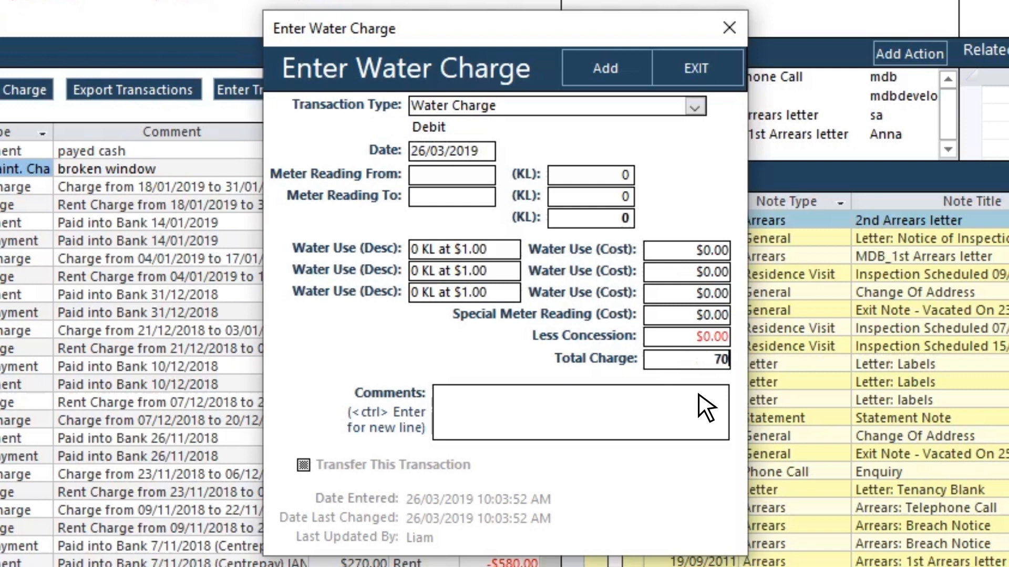
{"action": "left_click", "coordinate": [702, 404]}
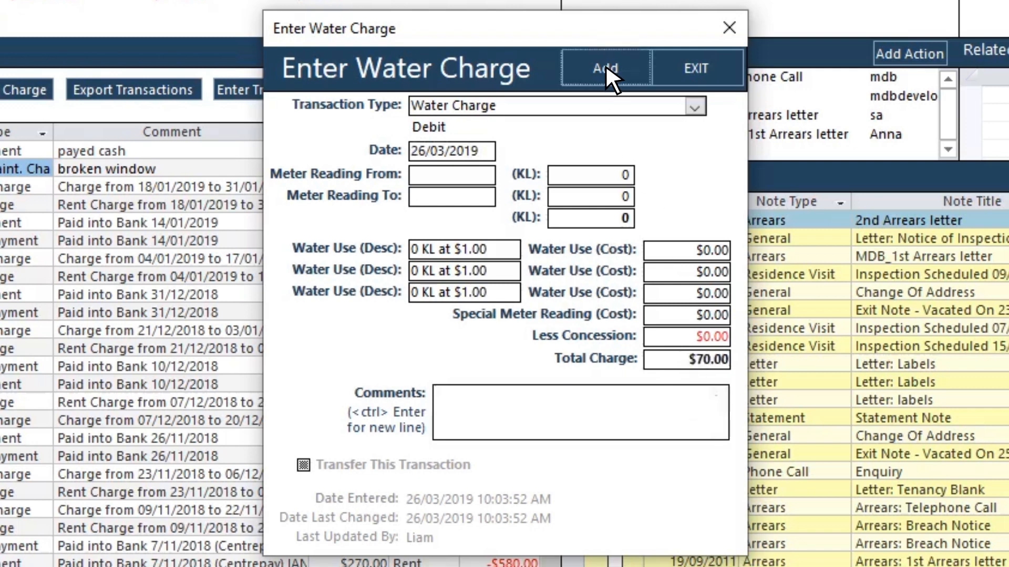
{"action": "left_click", "coordinate": [605, 67]}
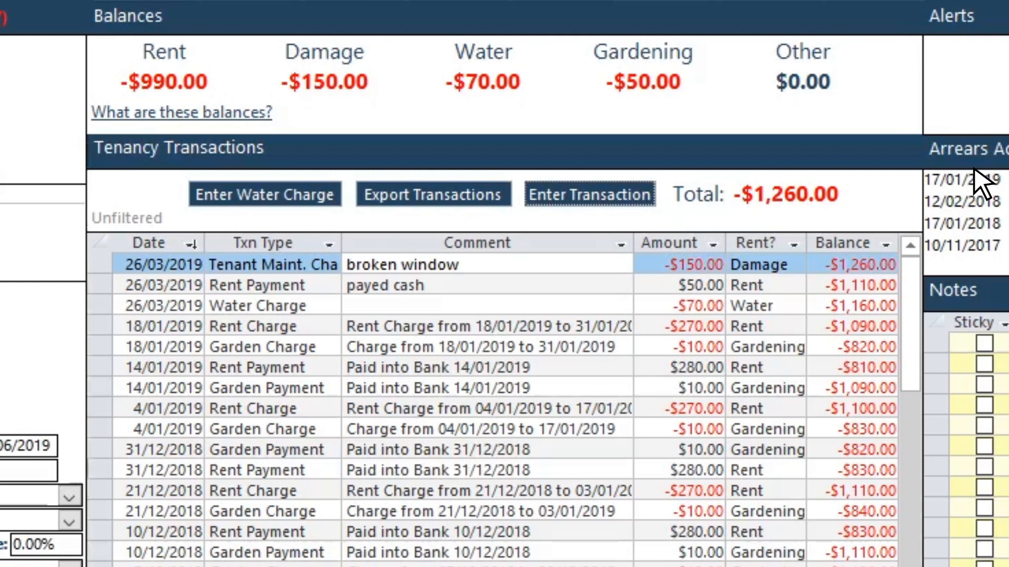
Review the editable details of the "broken window" maintenance charge, including its comment, and close them without updating
{"action": "double_click", "coordinate": [300, 264]}
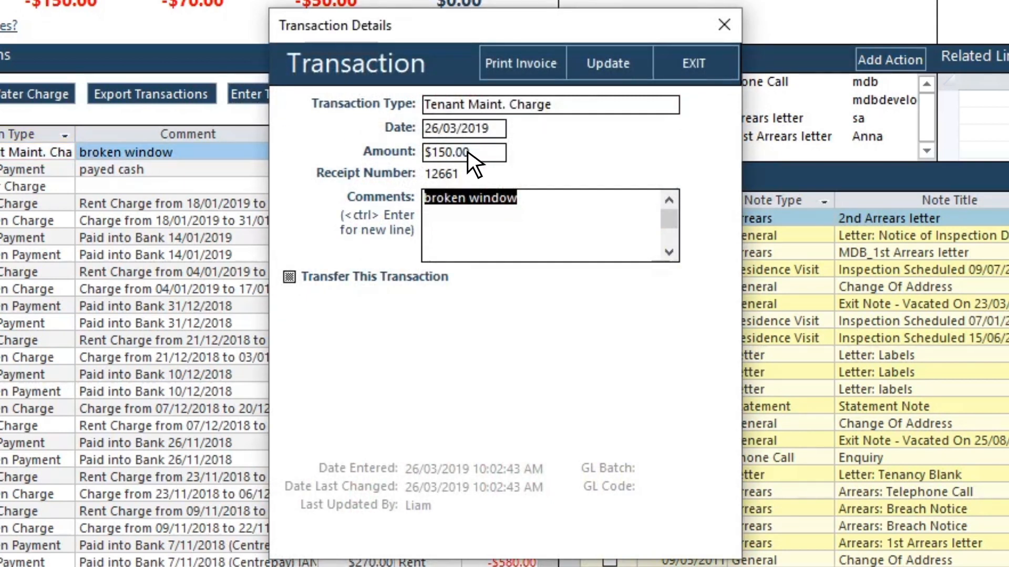
{"action": "left_click", "coordinate": [523, 198]}
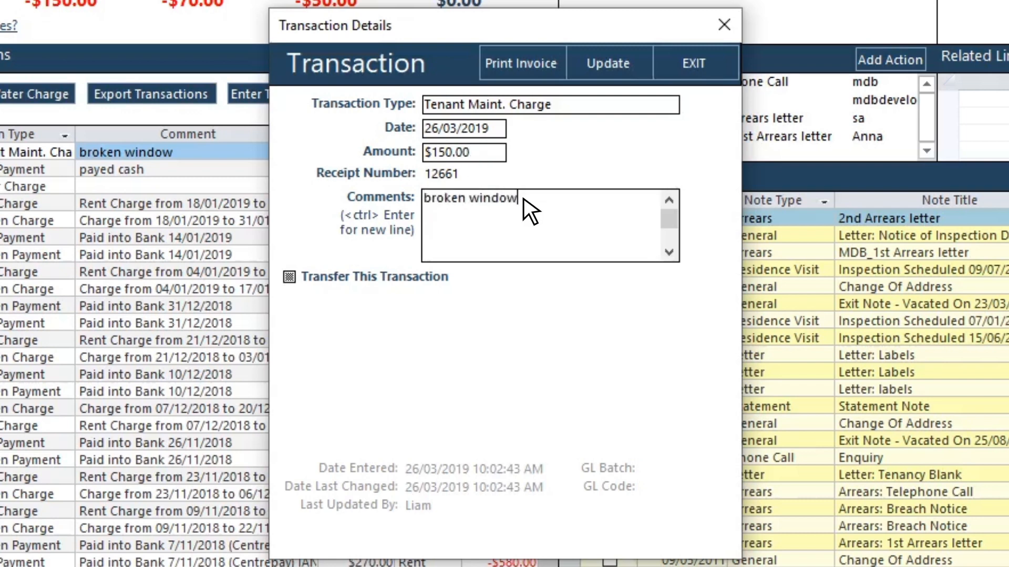
{"action": "left_click", "coordinate": [696, 60]}
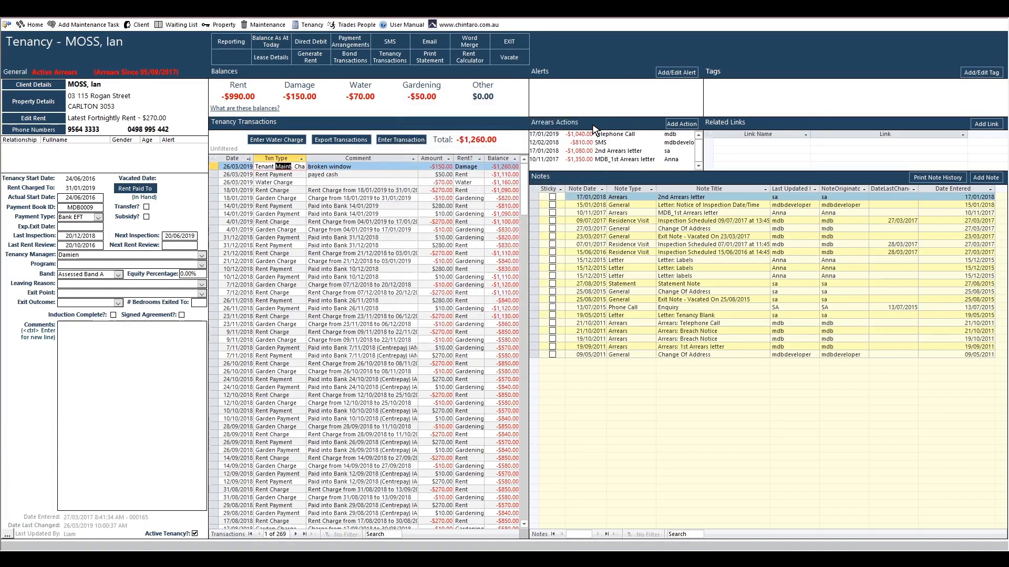